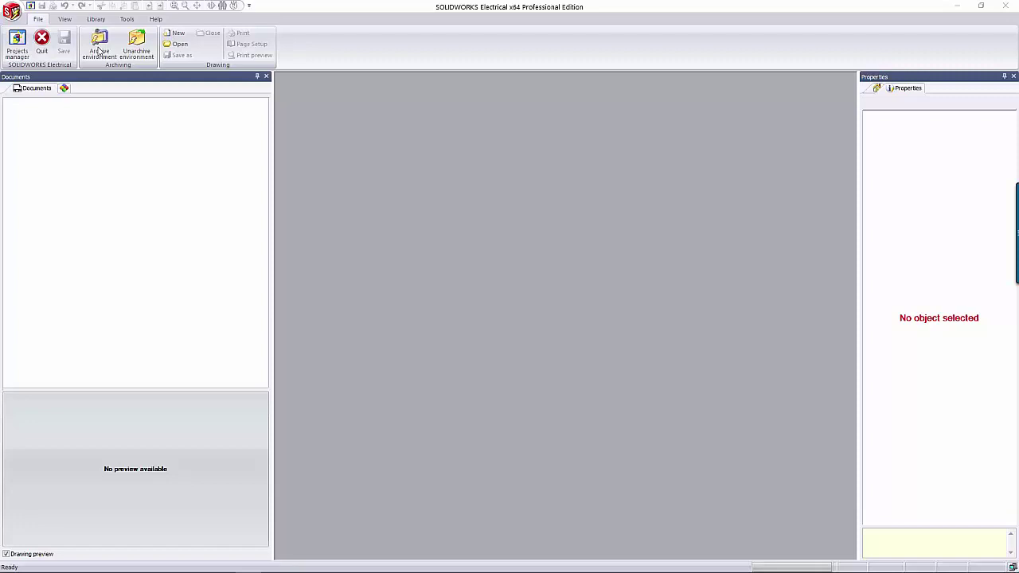
Step: Start the environment archive with all data types included and a 7-day archive reminder
click(99, 50)
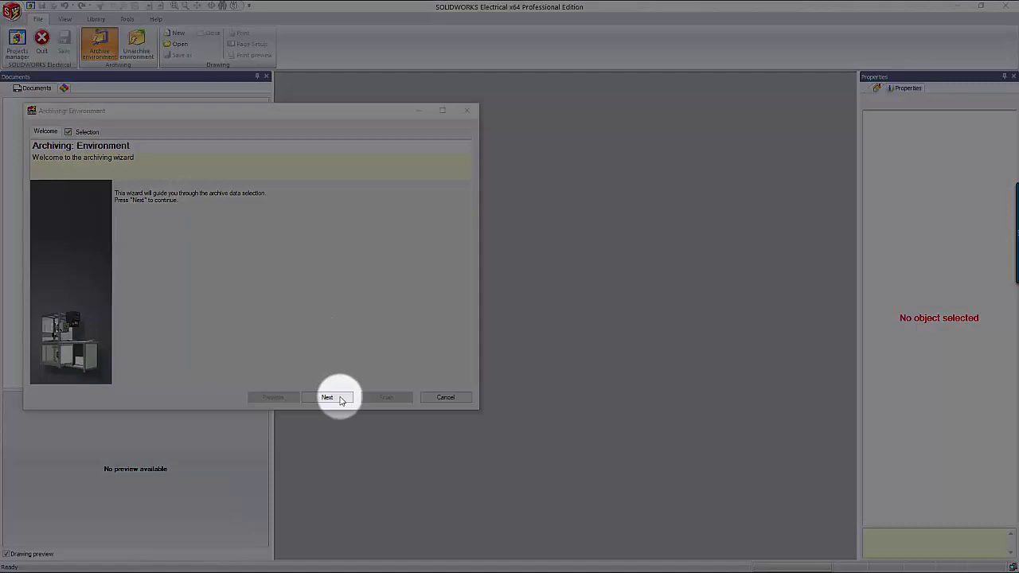
click(328, 397)
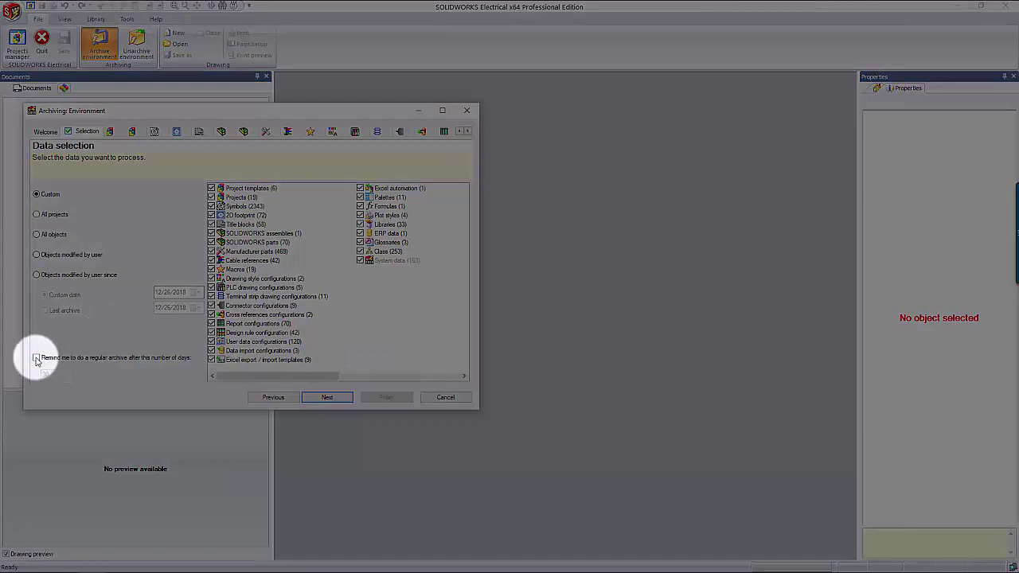
click(36, 359)
double_click(47, 374)
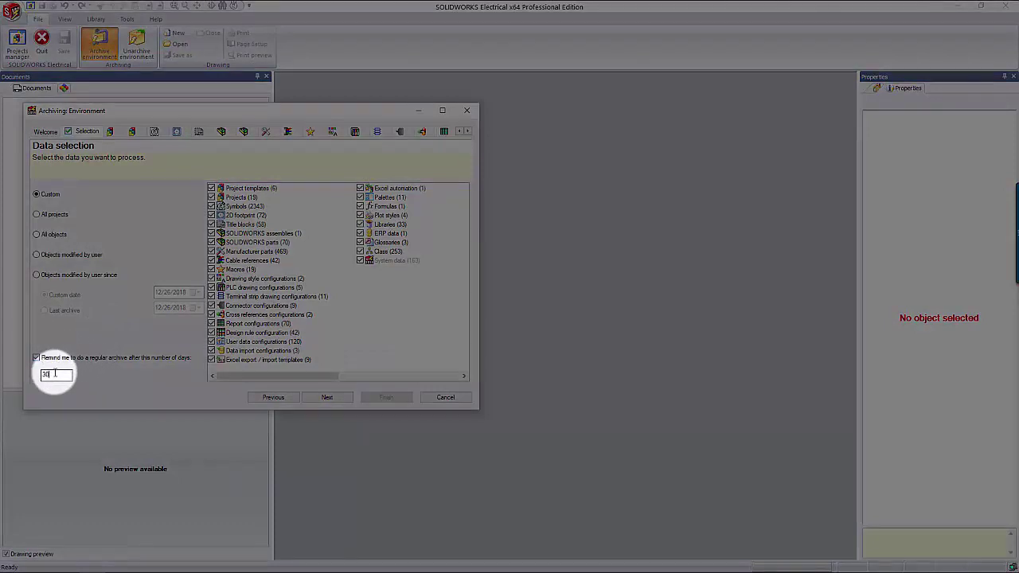
text(7)
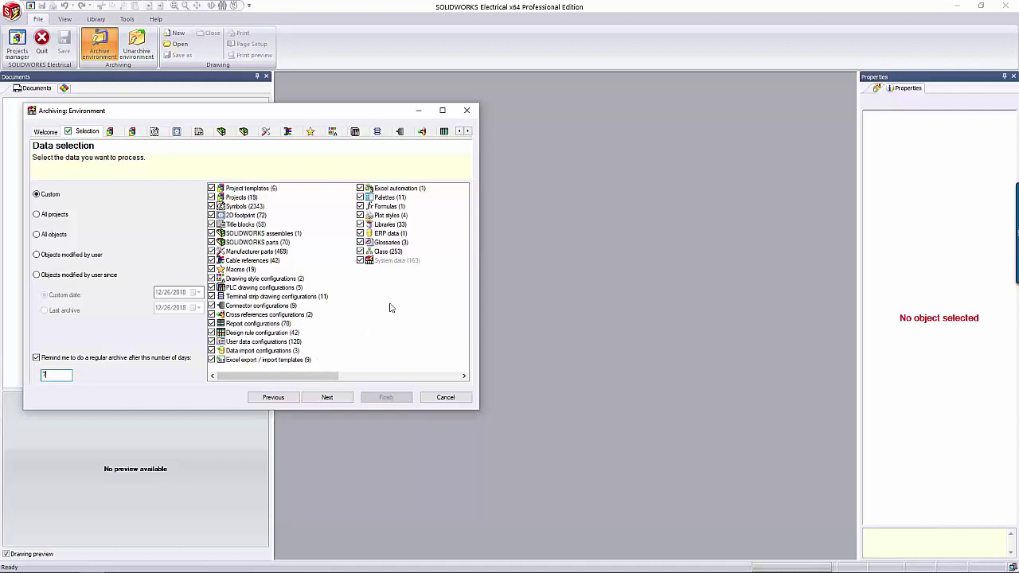
Step: Leave the first project template, like all others, set to Add and advance to Projects
click(337, 397)
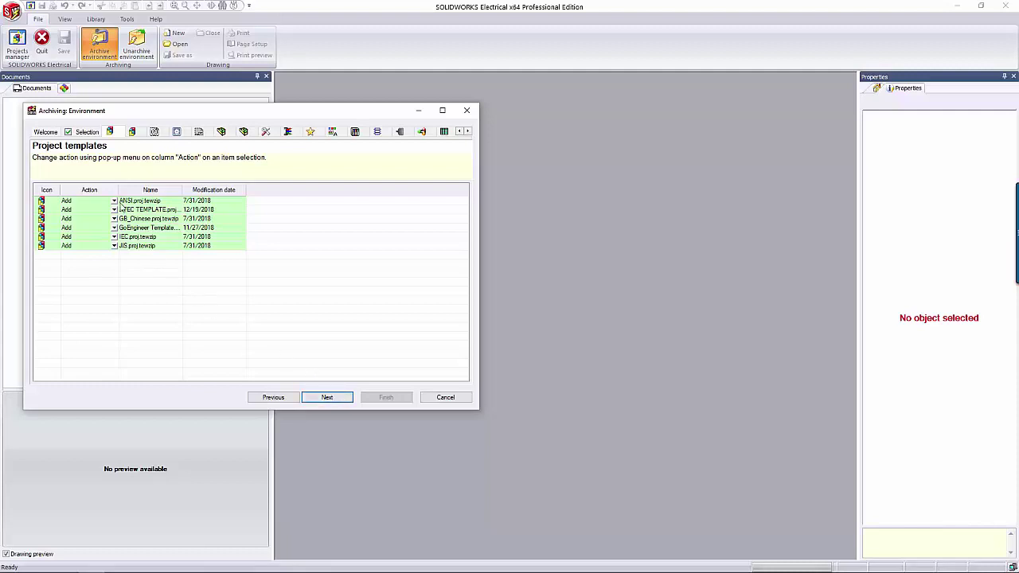
click(114, 201)
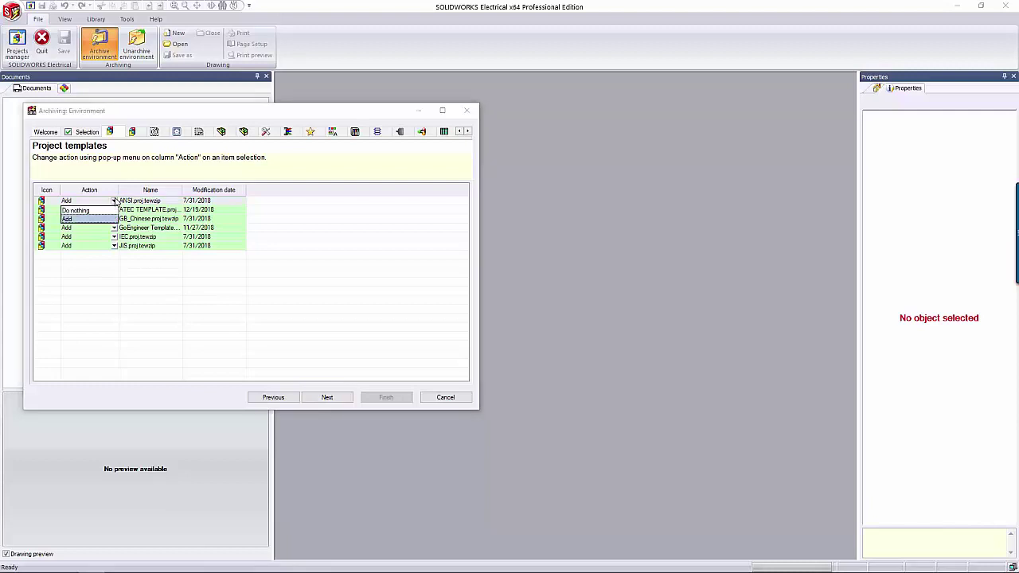
click(115, 201)
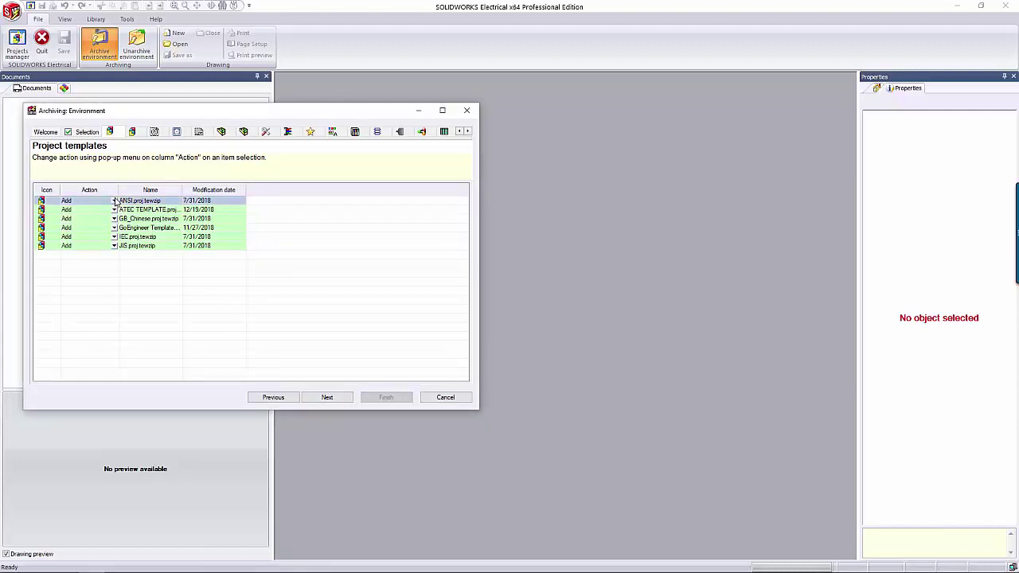
click(327, 397)
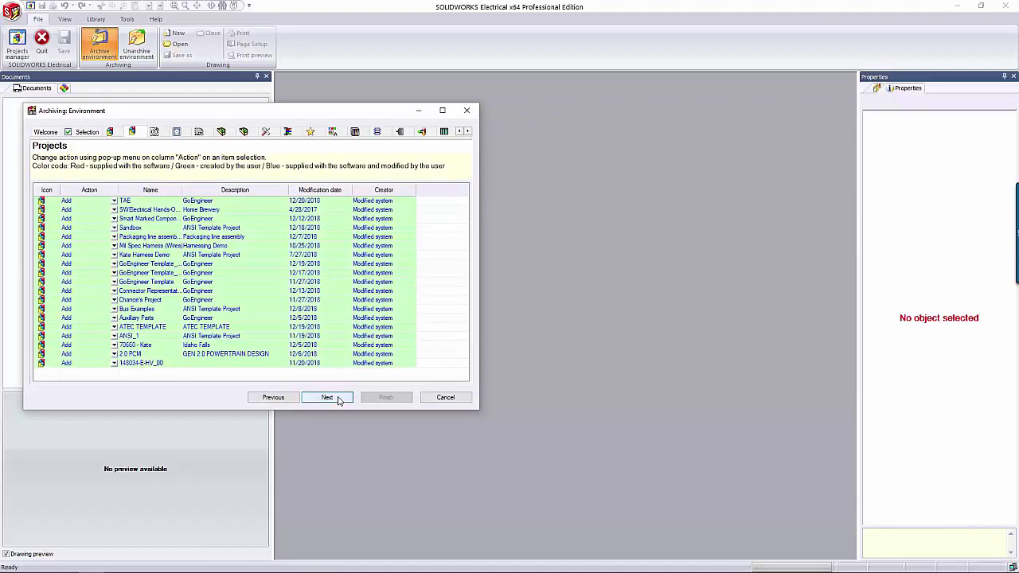
Step: Select the first 14 symbols through TR-AMT, set them to Do nothing, then back to Add
click(338, 400)
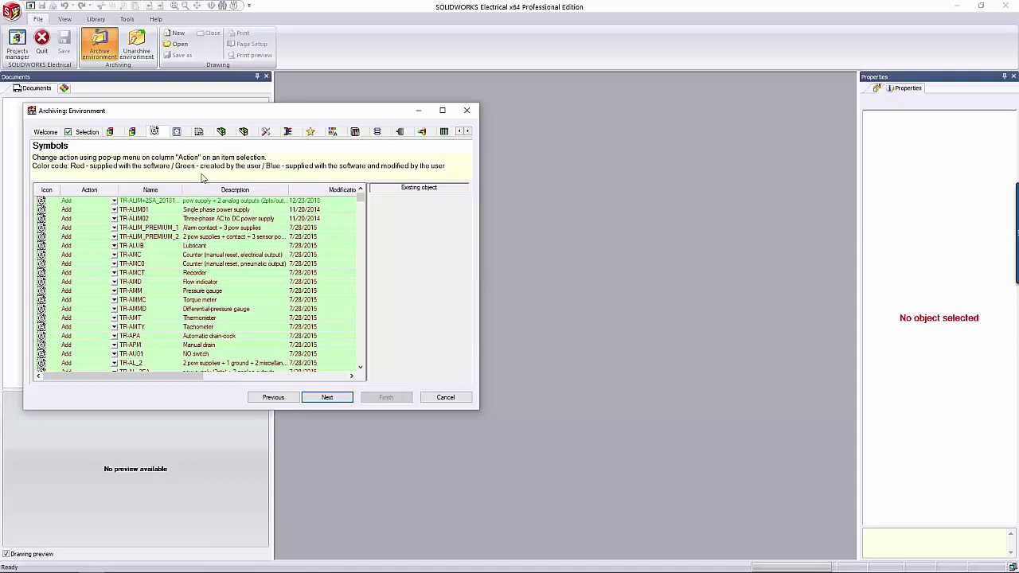
click(212, 201)
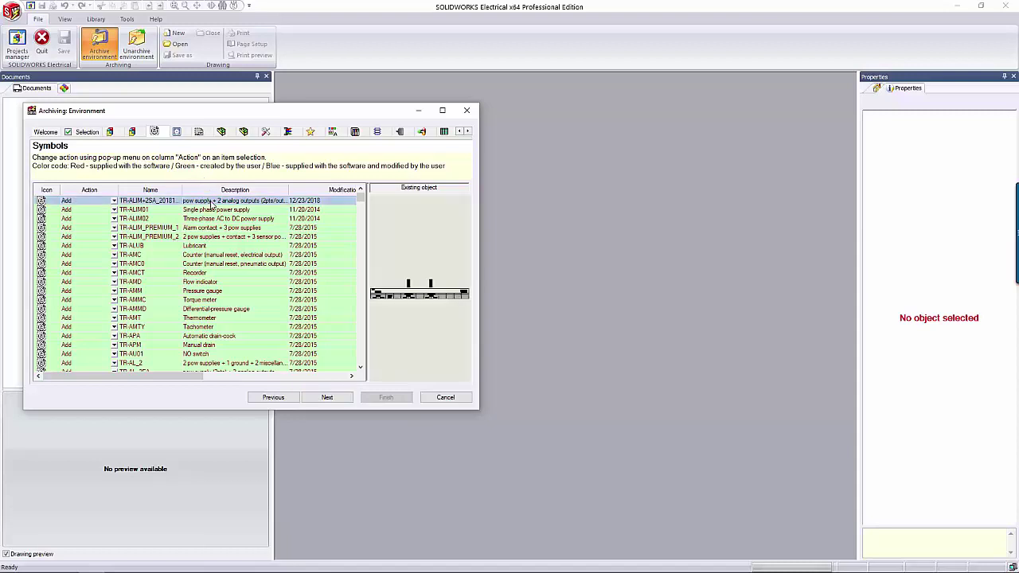
shift+click(236, 319)
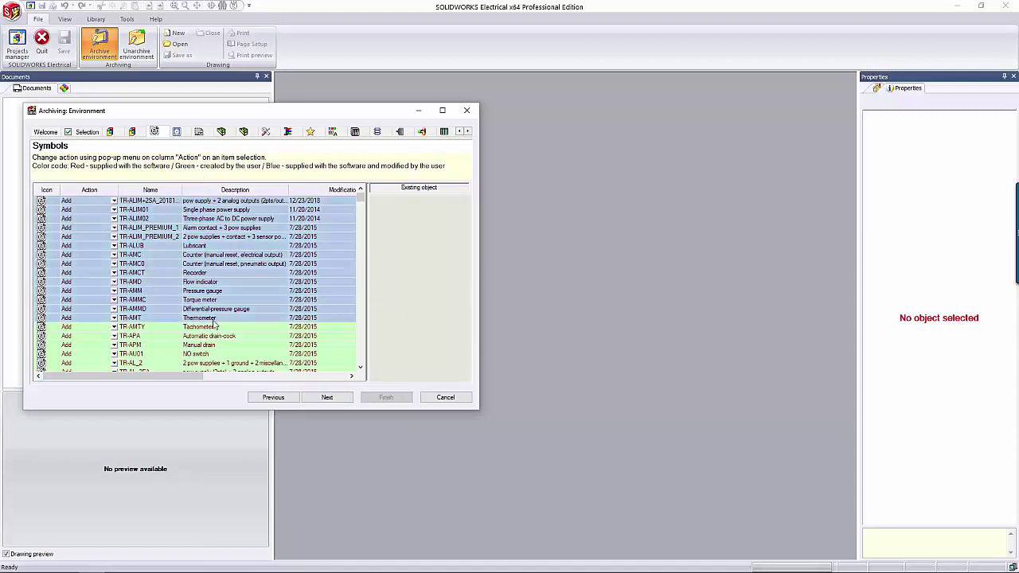
click(113, 281)
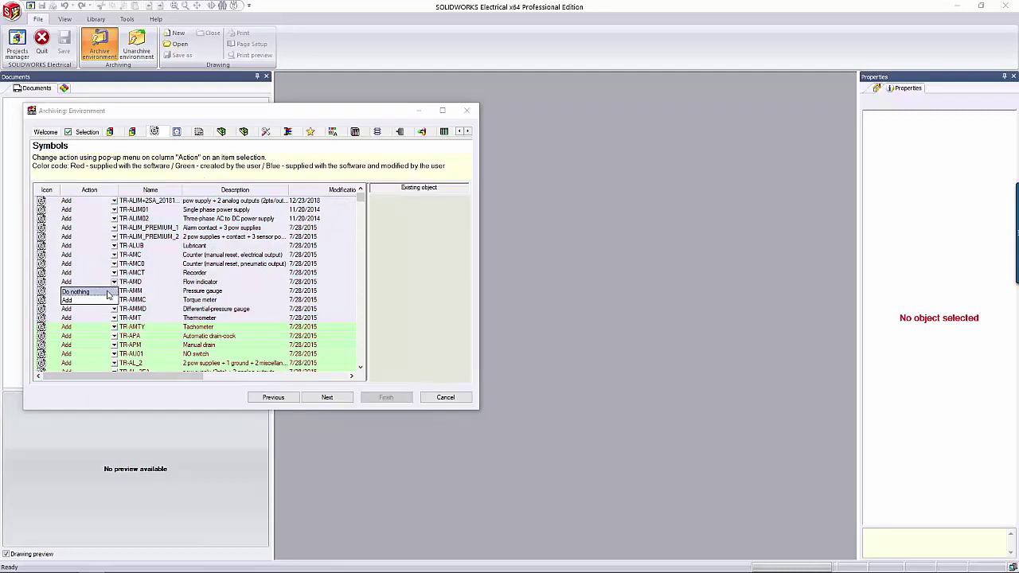
click(109, 292)
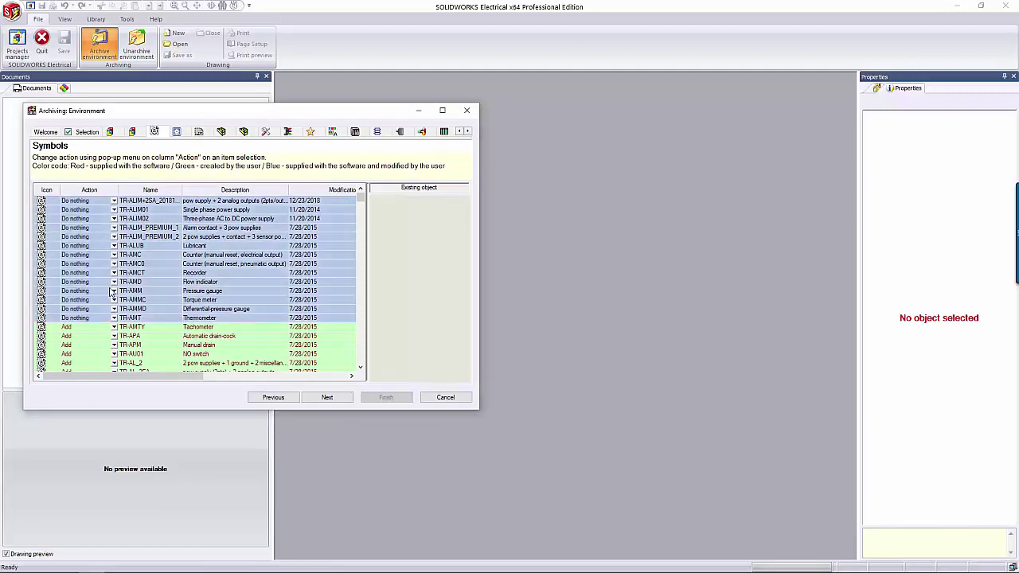
click(114, 246)
Step: Confirm symbols as Add, skip through title blocks, macros, configurations and formulas, then finish the summary
click(76, 264)
click(326, 398)
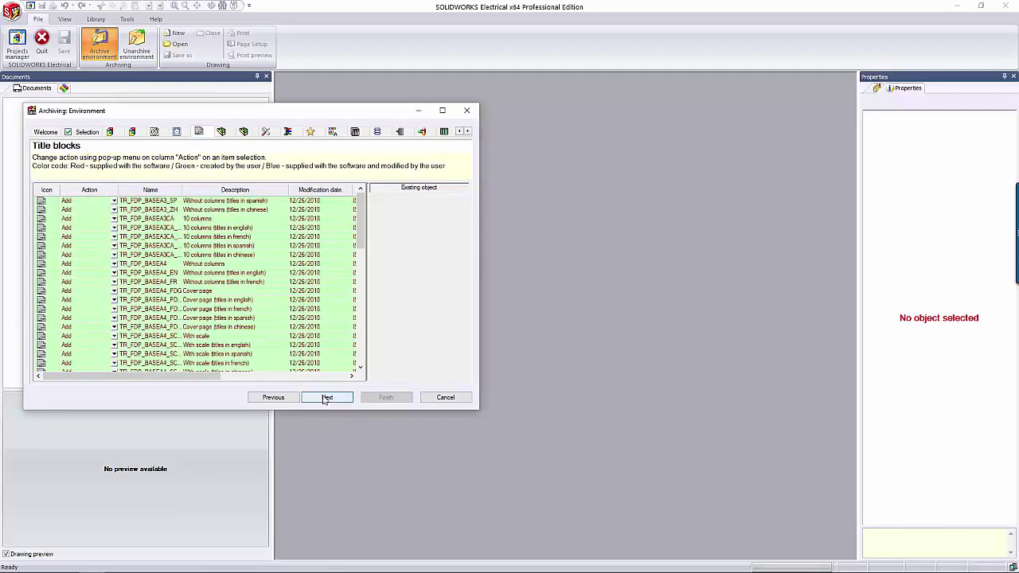
click(326, 398)
click(327, 398)
click(326, 398)
click(327, 397)
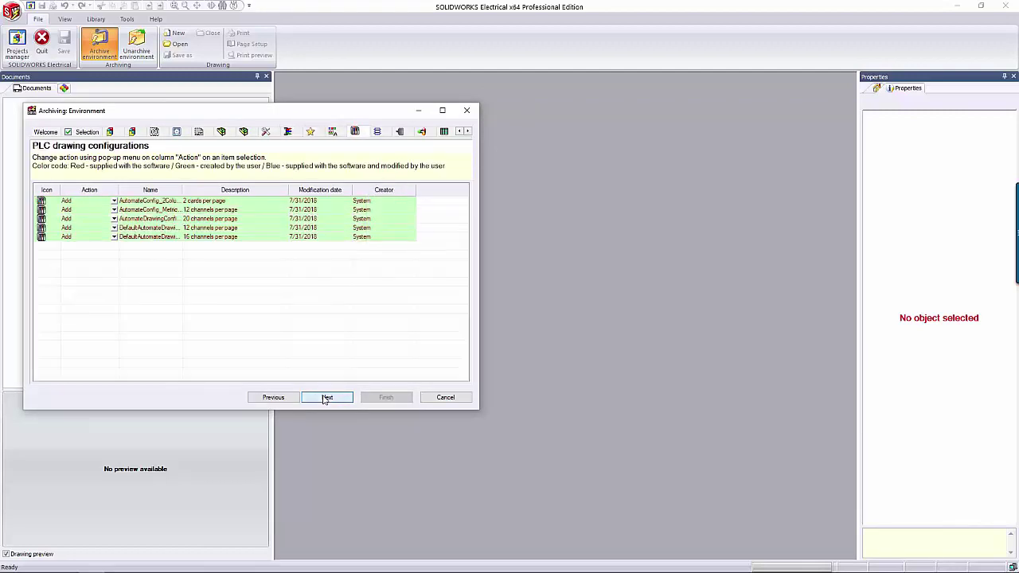
click(327, 397)
click(327, 397)
click(327, 398)
click(327, 397)
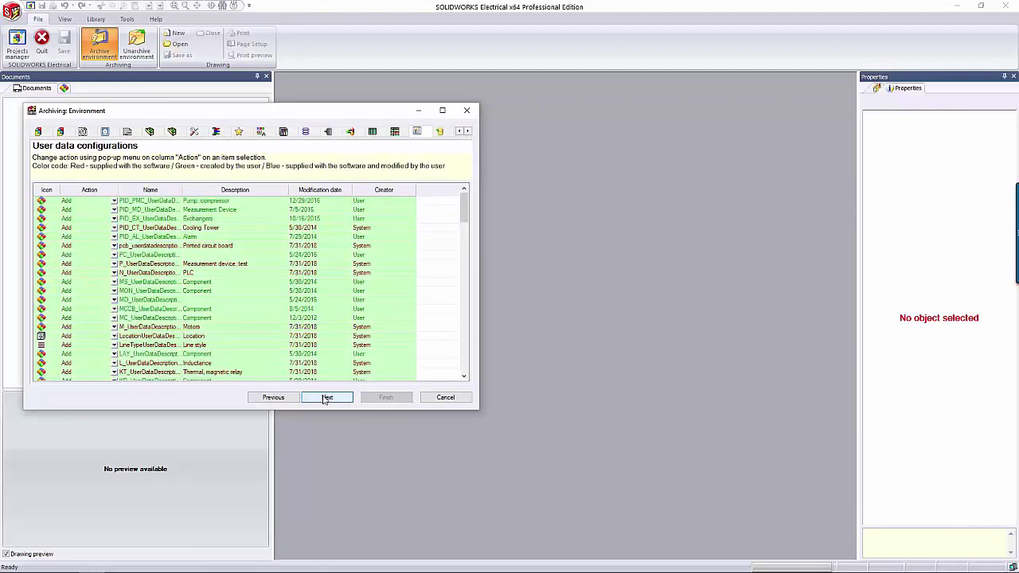
click(327, 397)
click(327, 398)
click(326, 397)
click(326, 398)
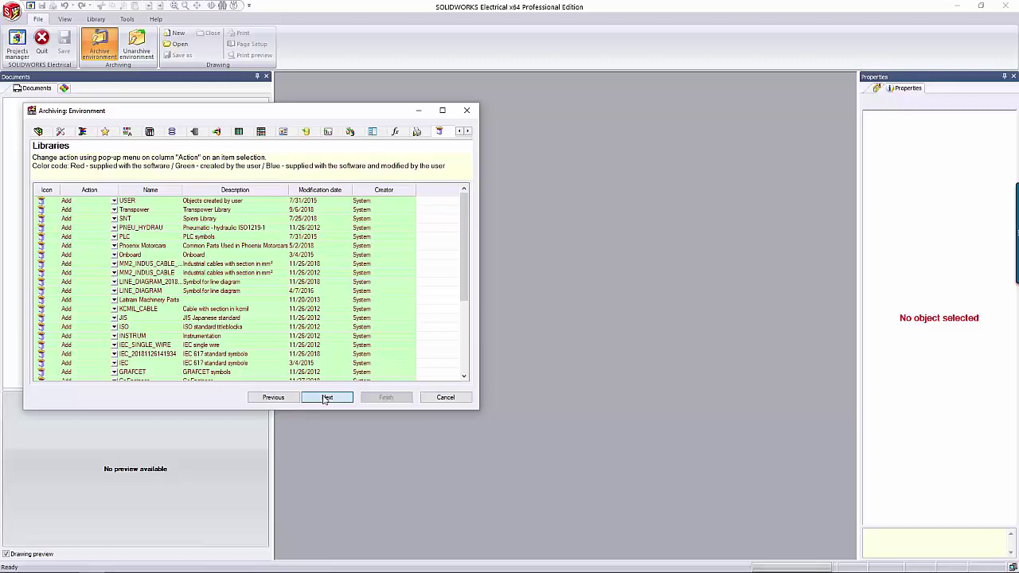
click(326, 397)
click(326, 397)
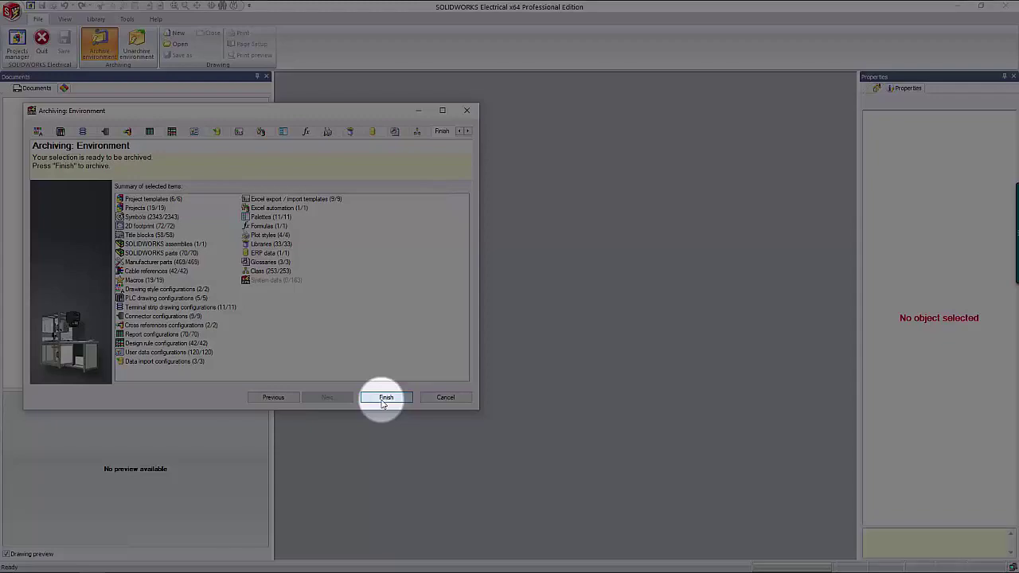
click(385, 398)
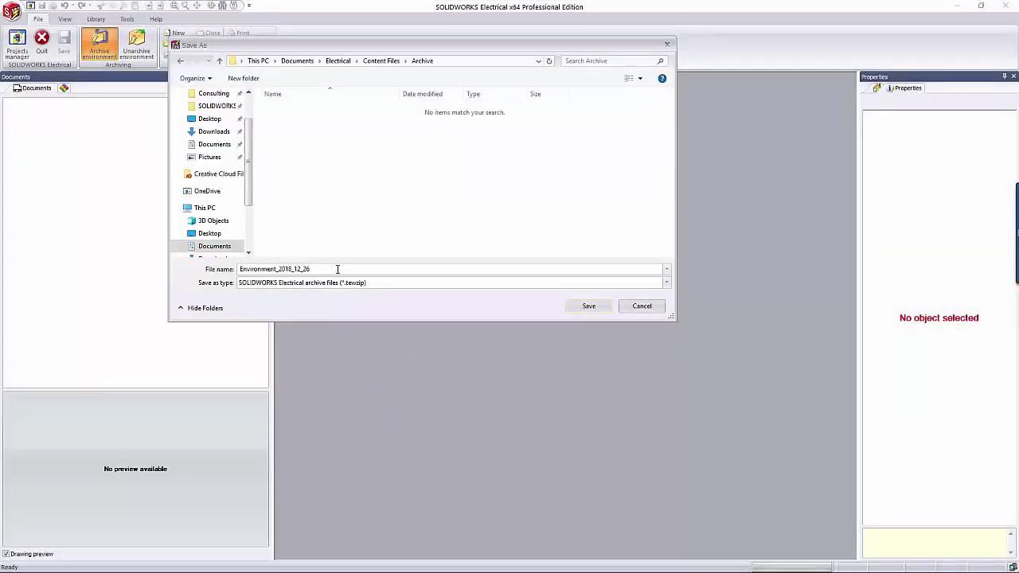
Step: Save the Environment_2018_12_26 archive in the Archive folder and wait for its report
click(589, 307)
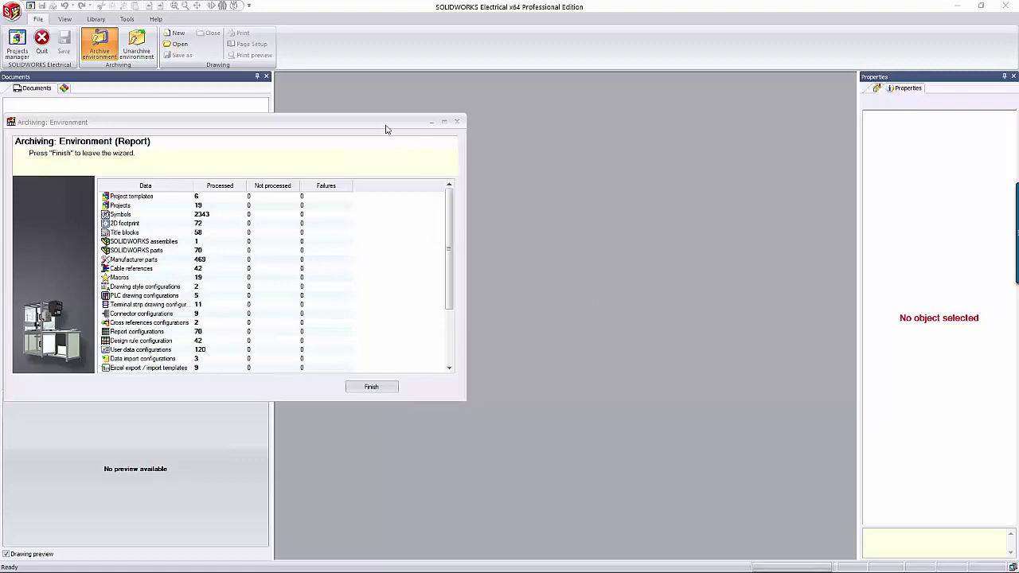
Step: Move the report aside, finish archiving, and decline opening the archive folder
drag(392, 125, 615, 124)
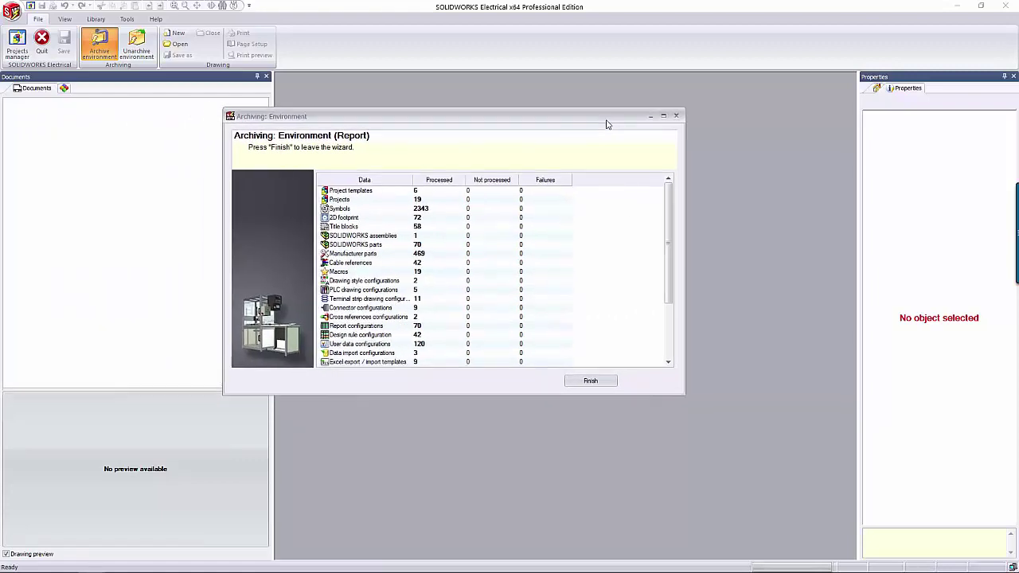
click(604, 385)
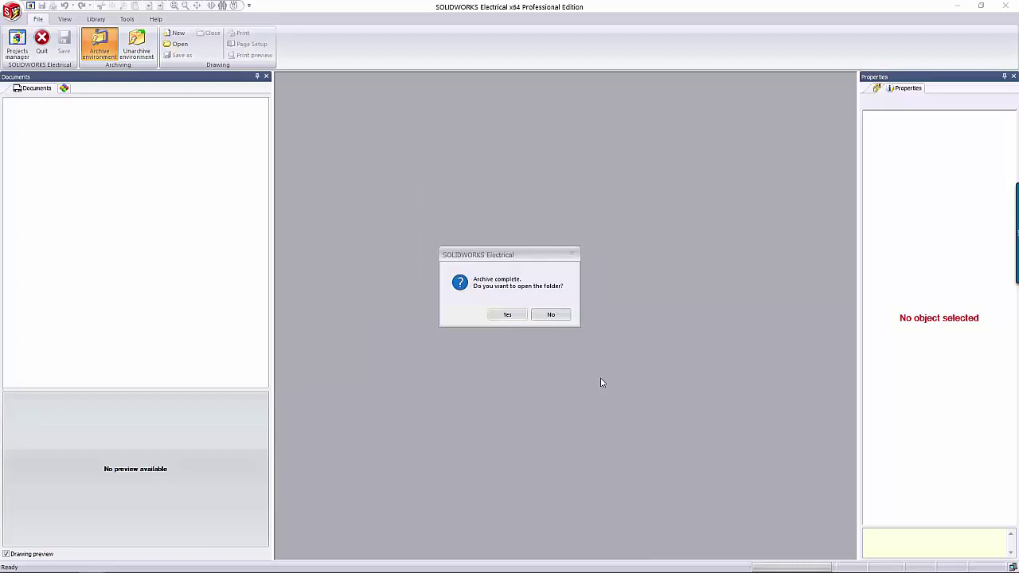
click(560, 317)
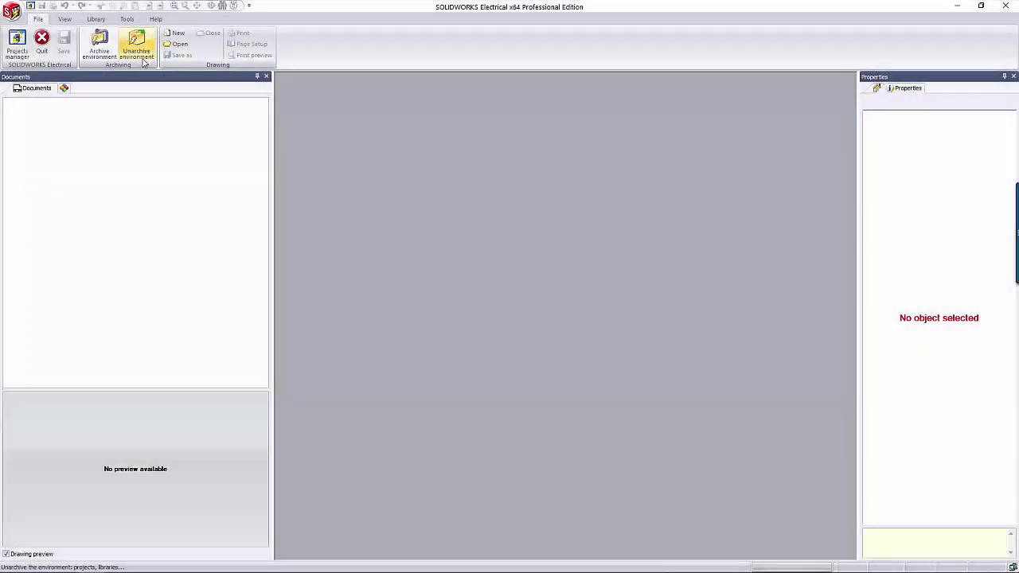
Step: Open the Environment_2018_12_26 archive file in the Unarchive environment dialog
click(144, 62)
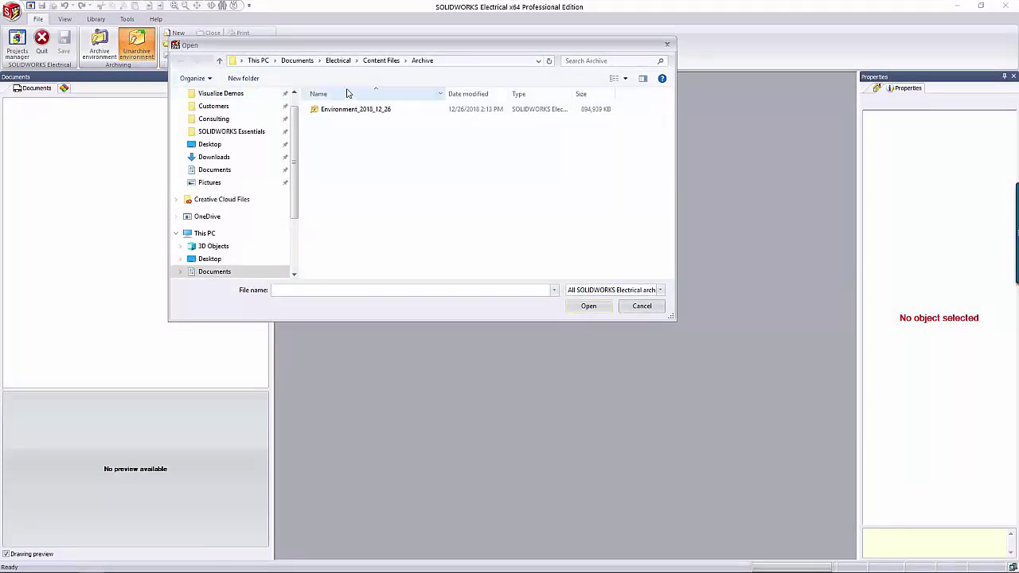
click(390, 114)
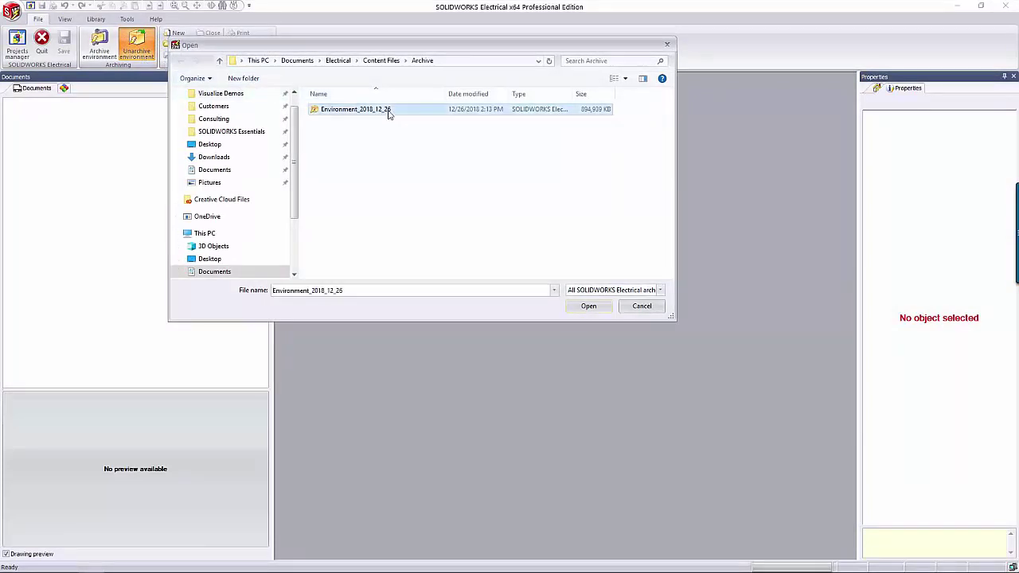
click(589, 307)
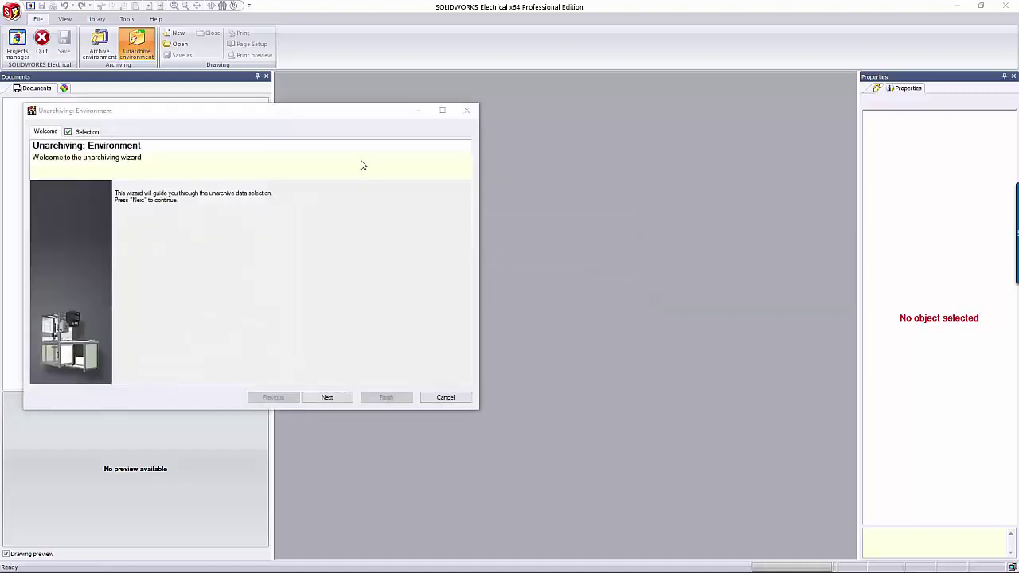
Step: Centre the Unarchiving wizard and advance from Welcome to Data selection, all categories checked
drag(326, 114, 594, 134)
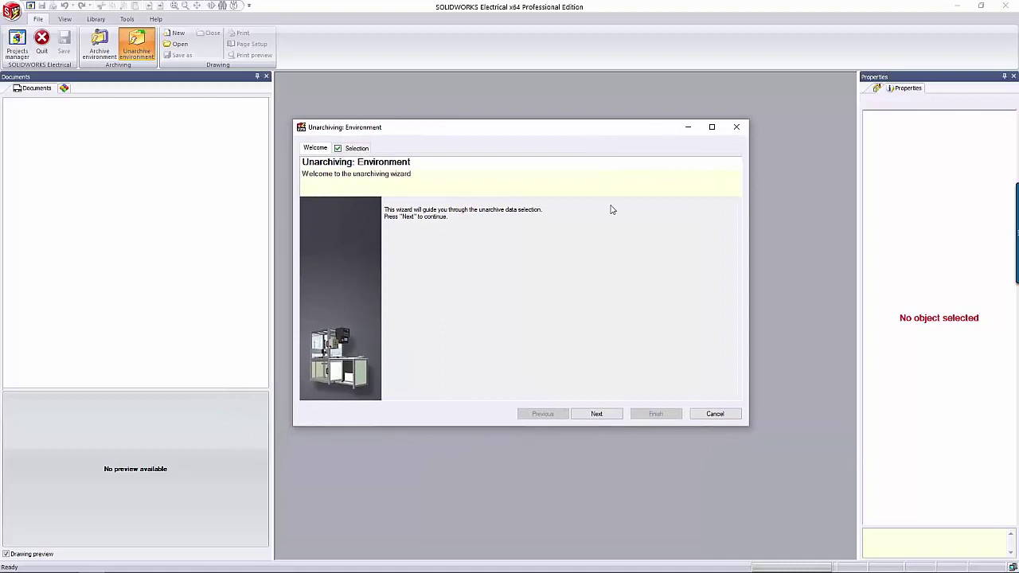
click(607, 416)
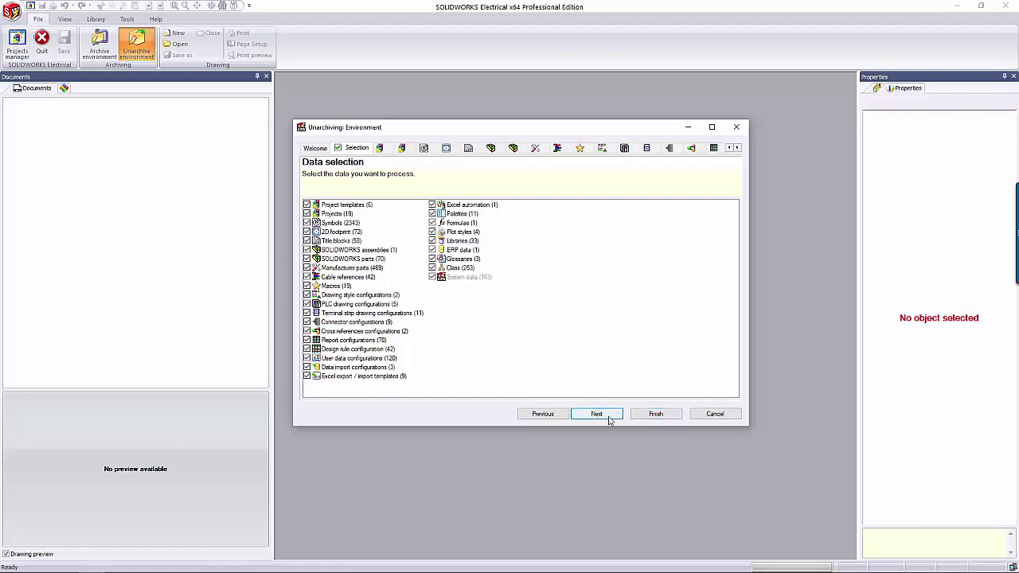
click(610, 421)
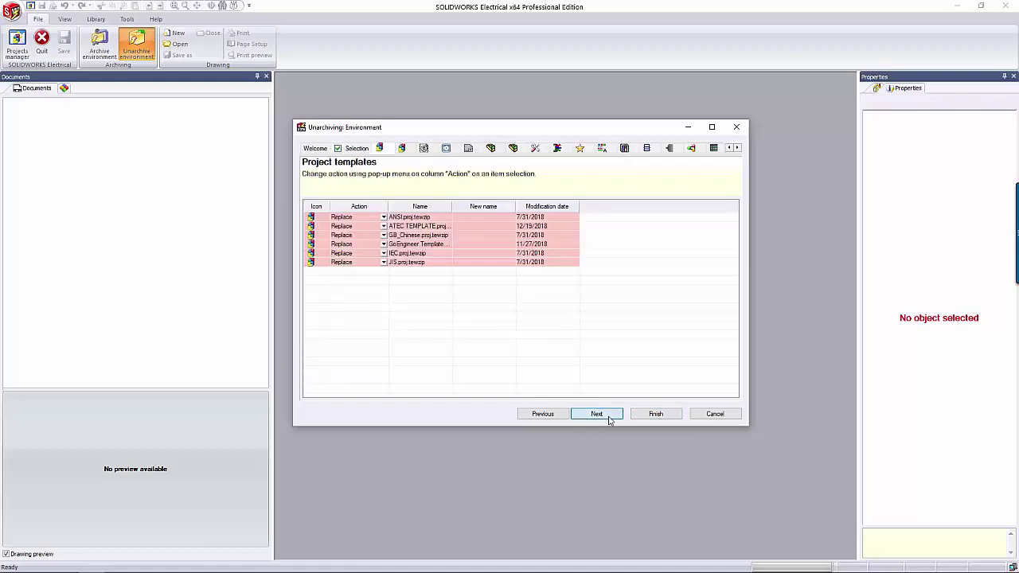
click(384, 217)
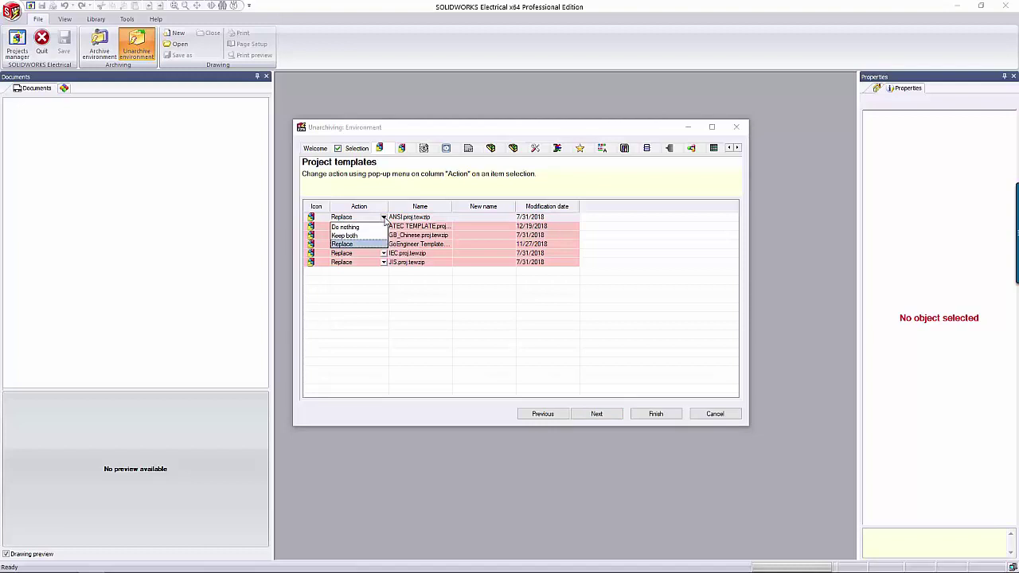
click(372, 237)
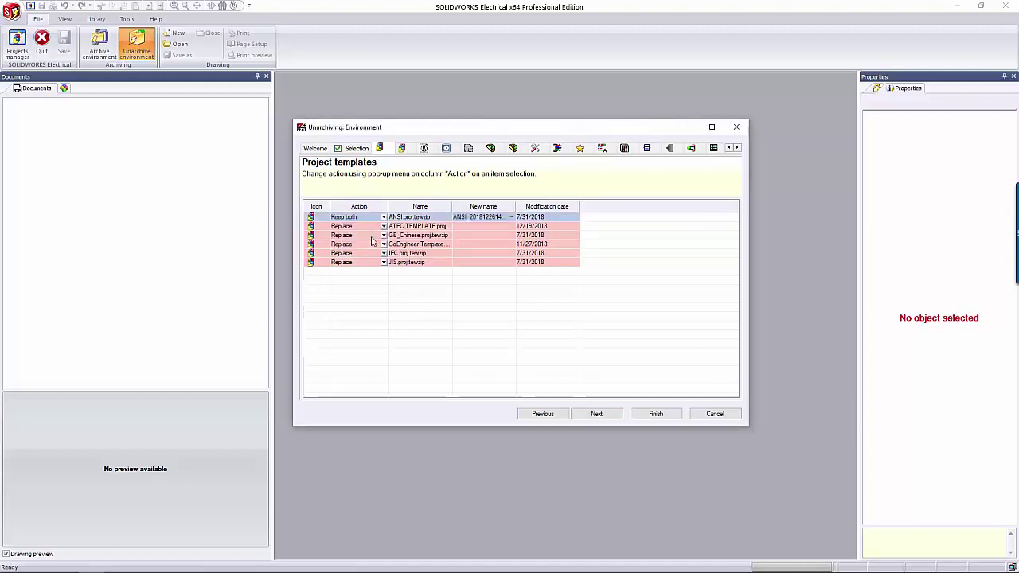
click(505, 218)
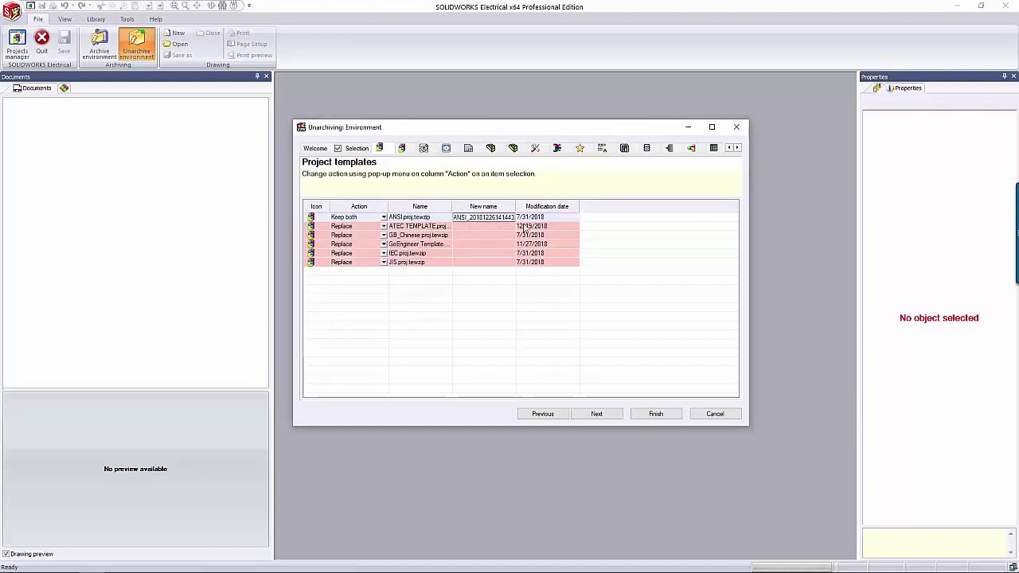
text(COPY)
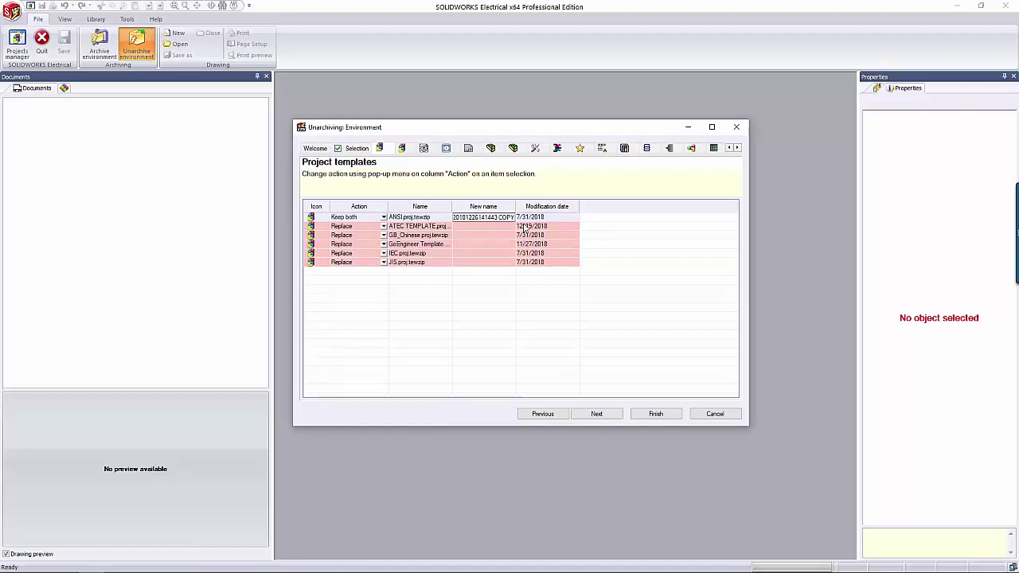
key(Return)
click(599, 413)
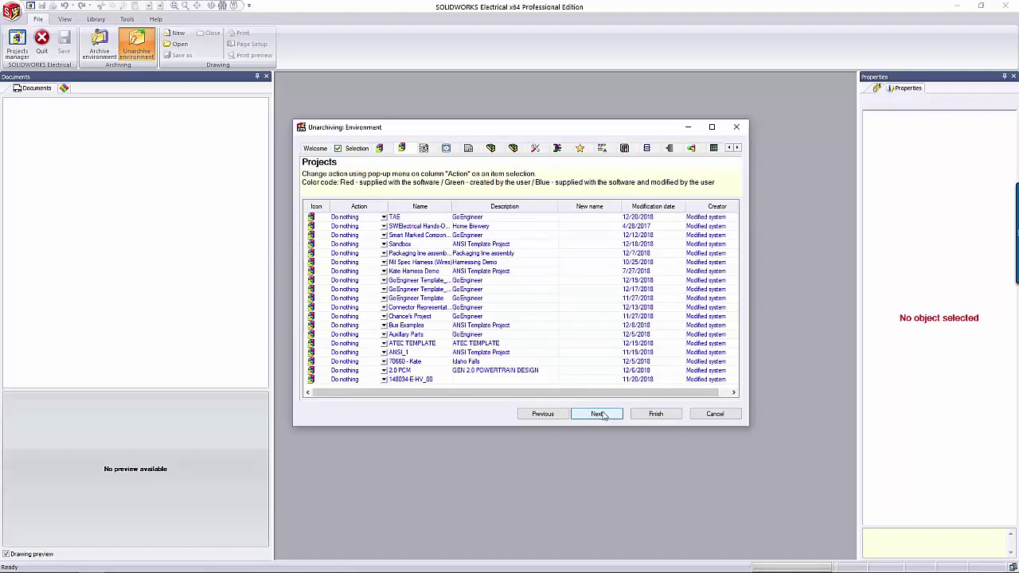
Step: Pass Projects, check the first symbol's actions without changes, and advance past Title blocks
click(603, 415)
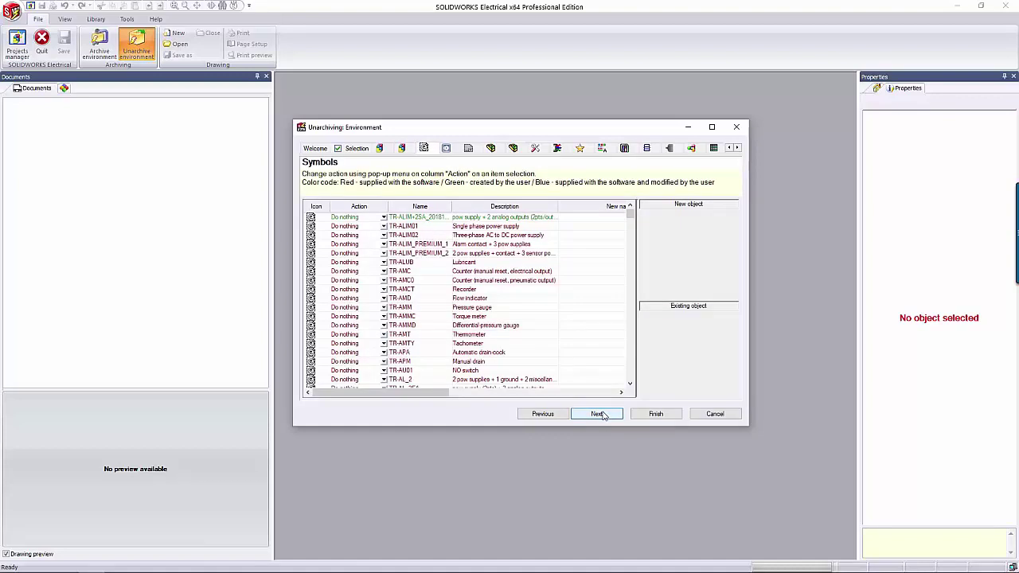
click(489, 218)
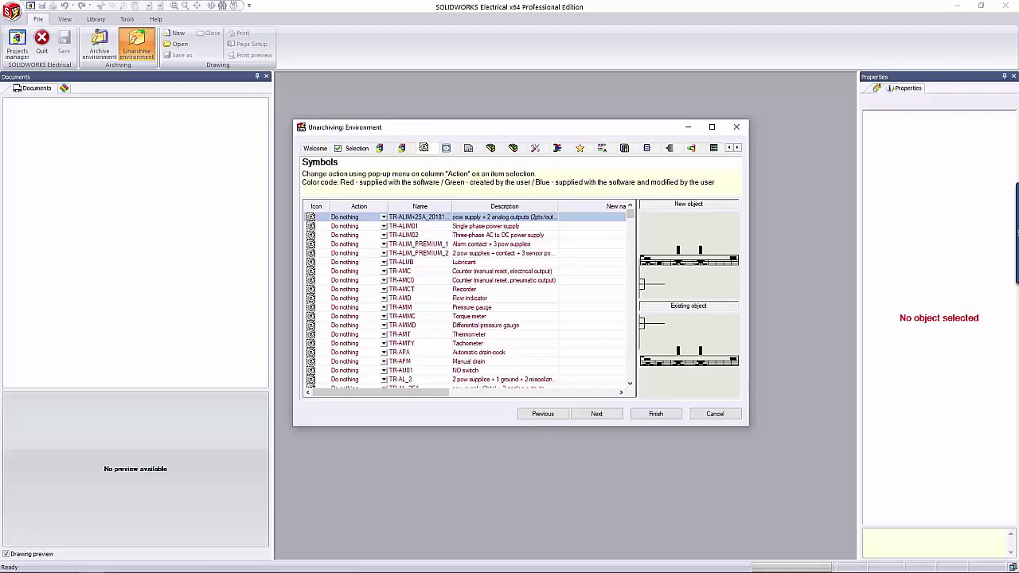
click(384, 218)
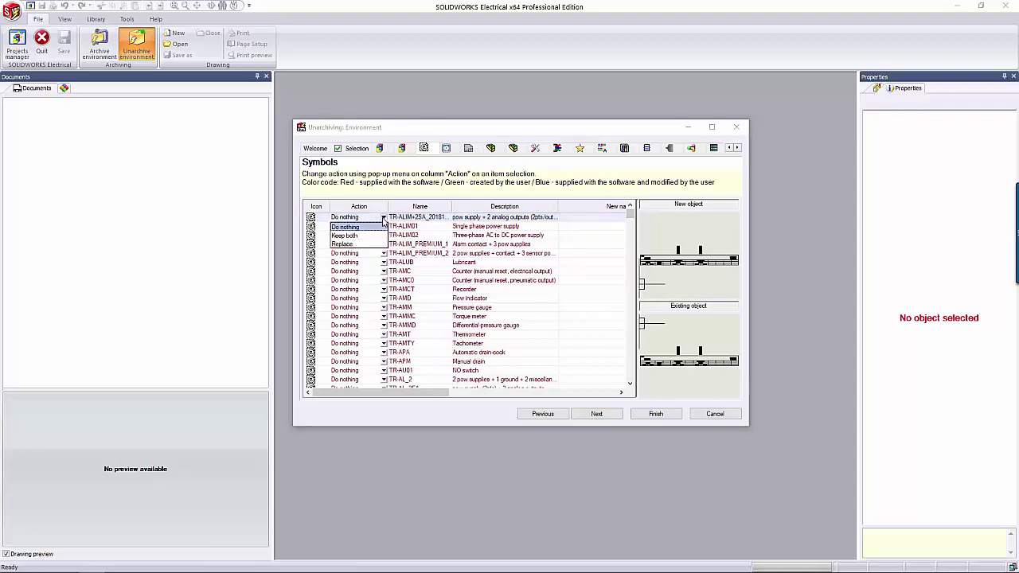
click(383, 220)
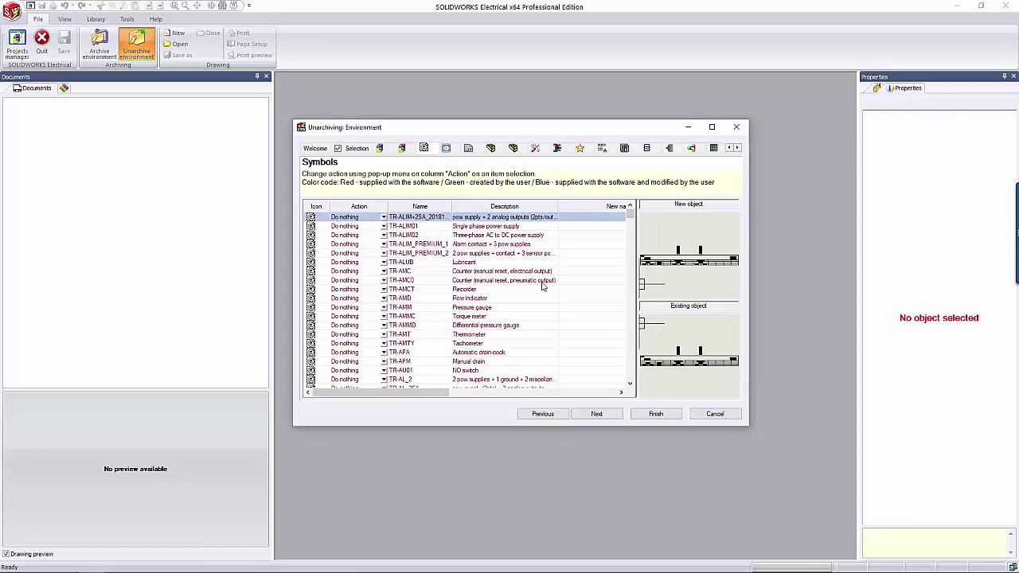
click(608, 416)
click(608, 416)
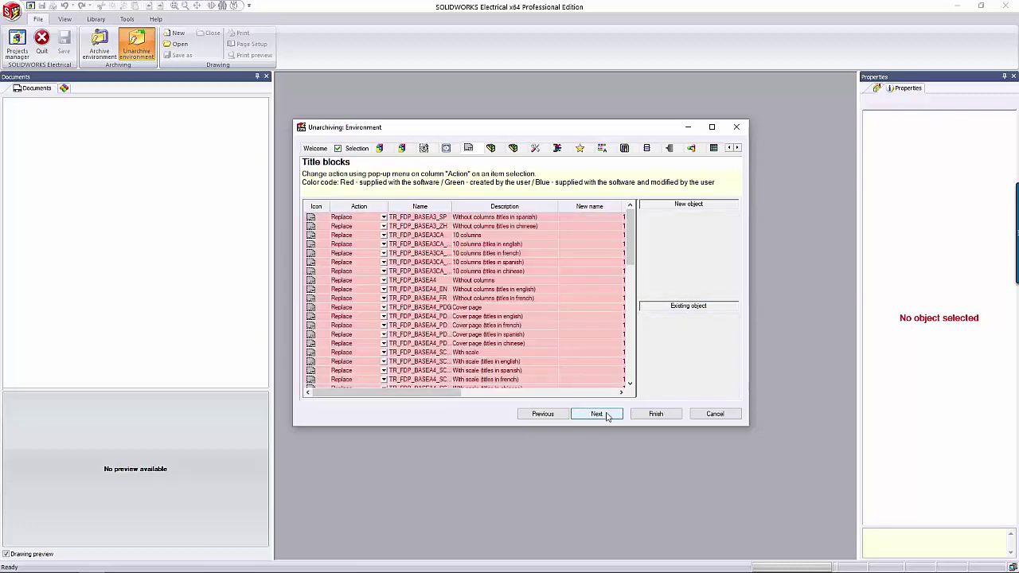
click(606, 417)
Step: Review the ABB manufacturer parts and Anixter cable reference actions, leaving them unchanged
click(603, 416)
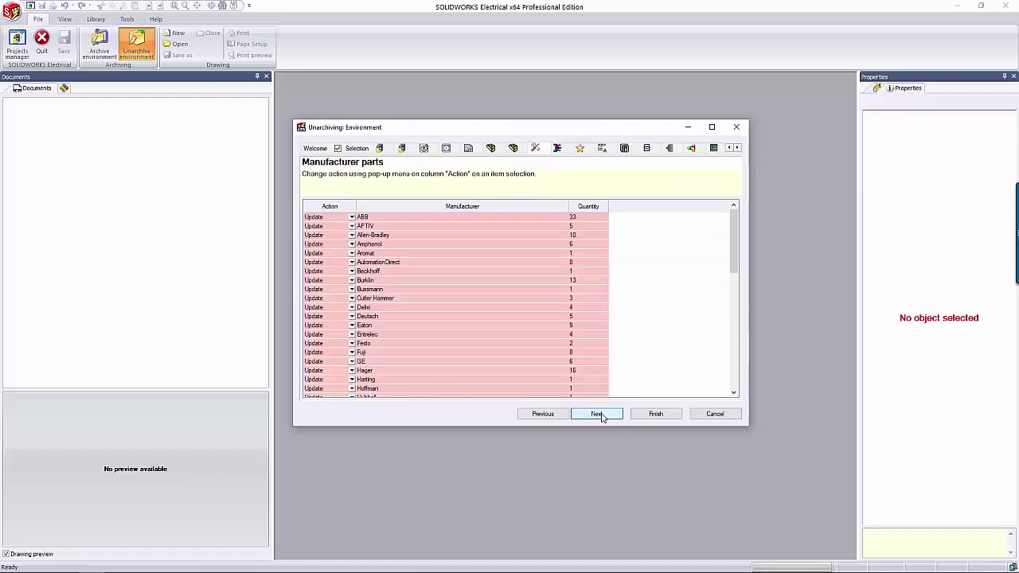
click(351, 217)
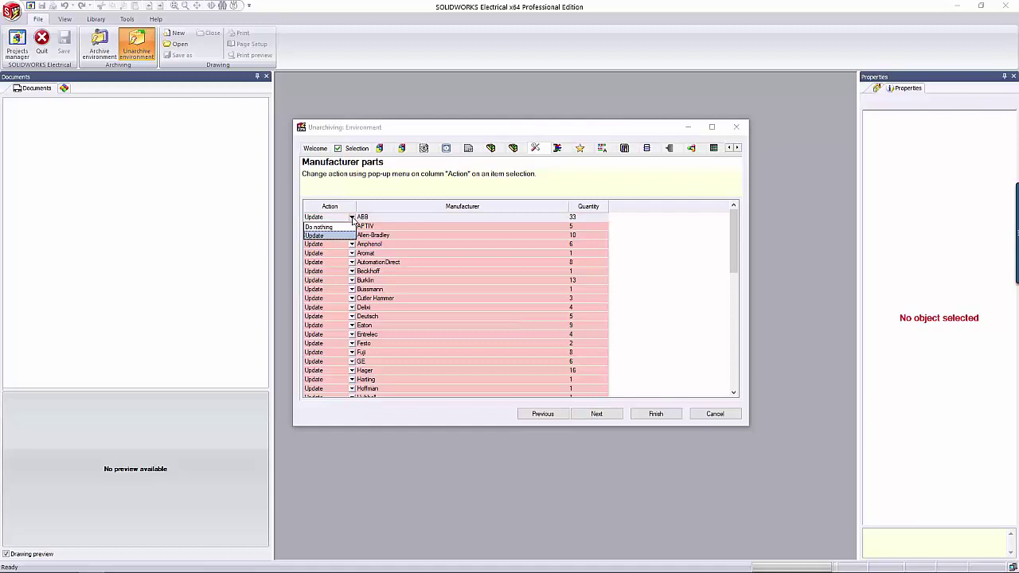
click(351, 218)
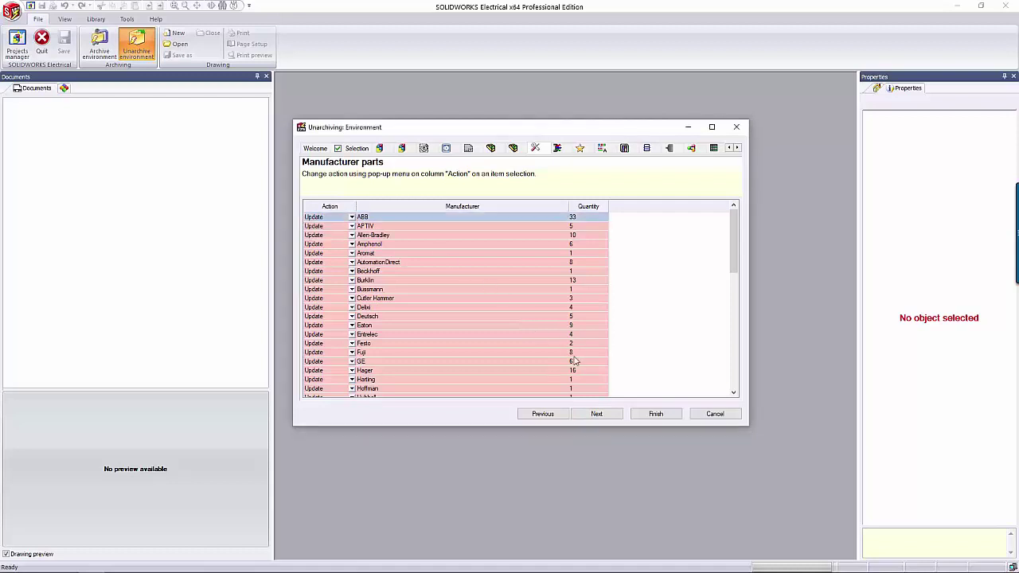
click(598, 415)
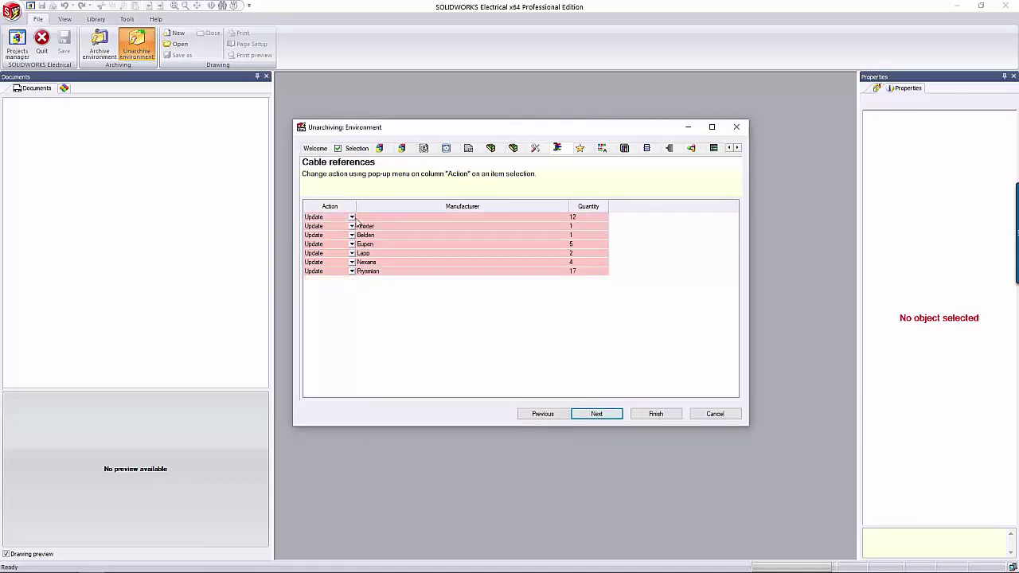
click(352, 227)
click(353, 231)
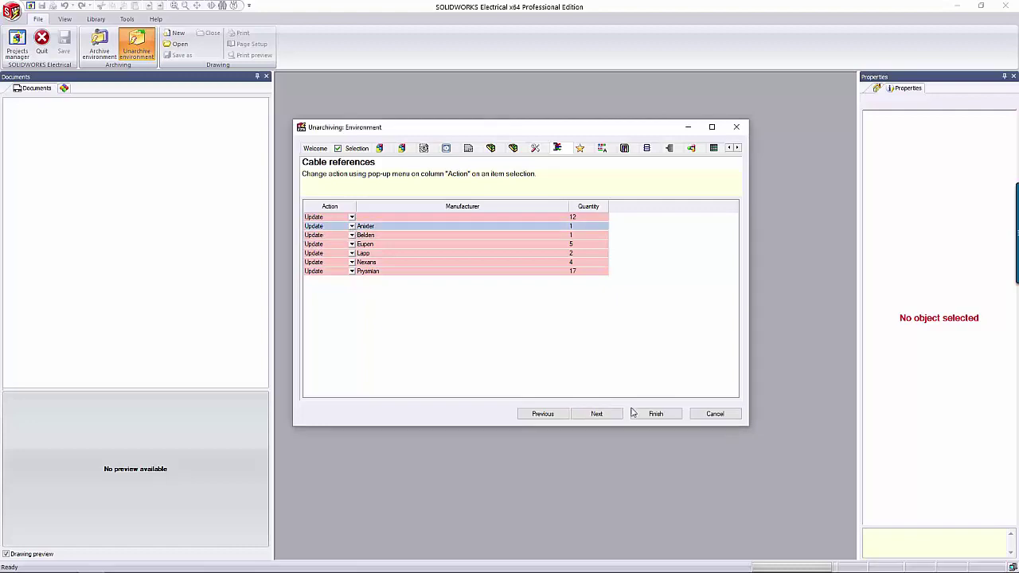
Step: Skip through the drawing style configurations and remaining data steps to the summary
click(607, 415)
click(606, 415)
click(607, 415)
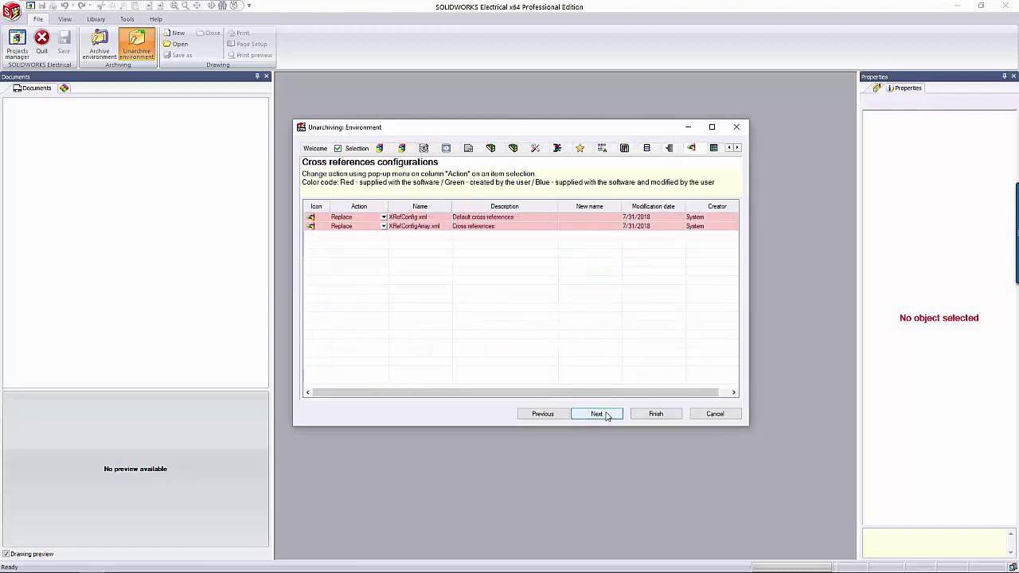
click(607, 415)
click(607, 415)
click(607, 415)
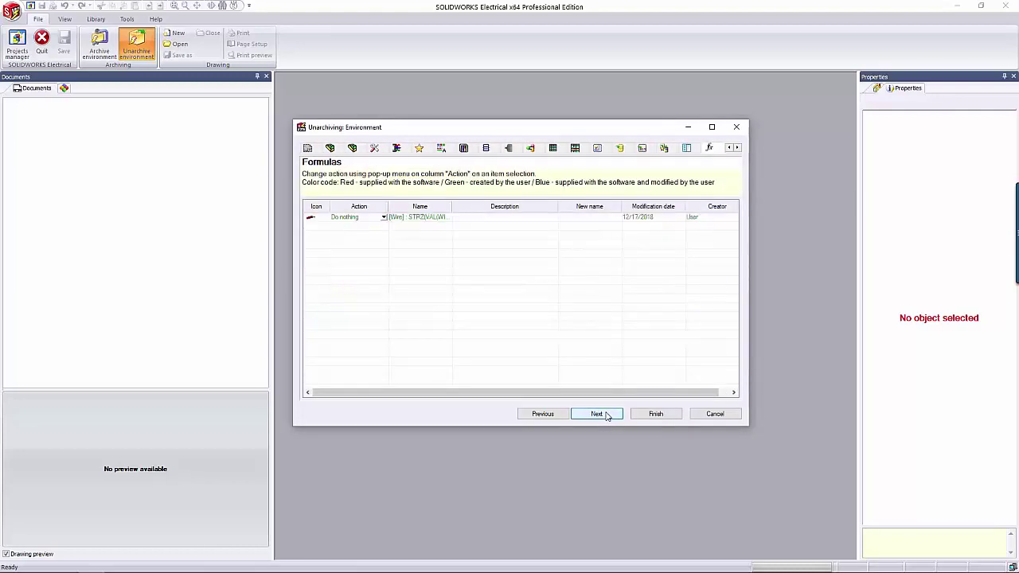
click(606, 415)
click(607, 415)
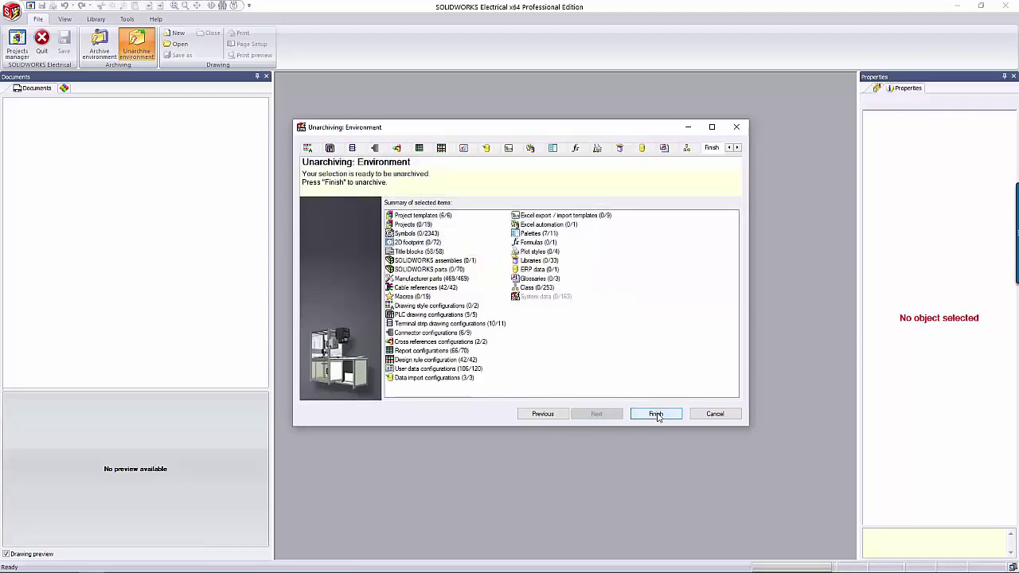
Step: Run the unarchive, check the processing report down to its zero-failure summary, and close it
click(657, 415)
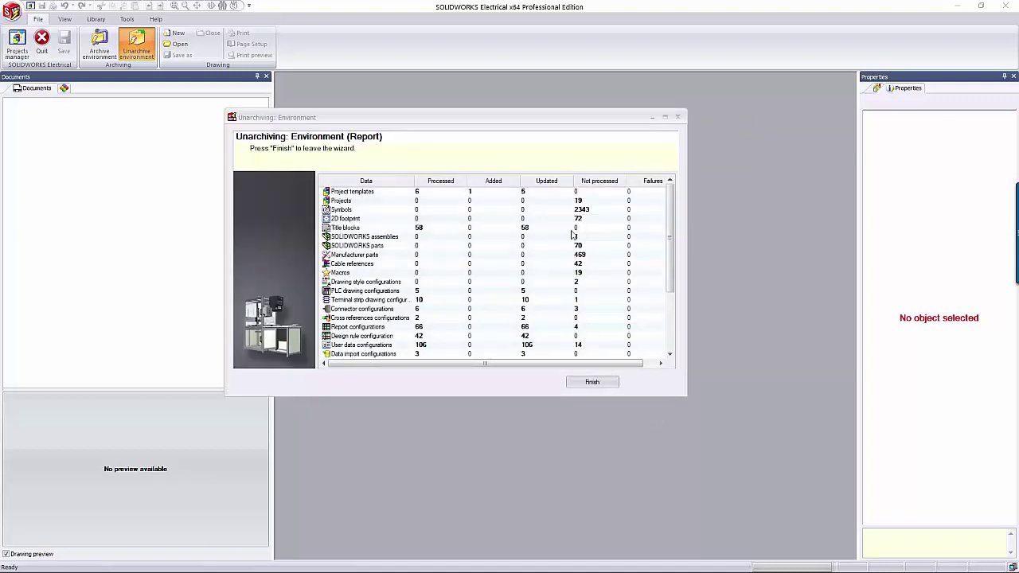
drag(671, 245, 669, 310)
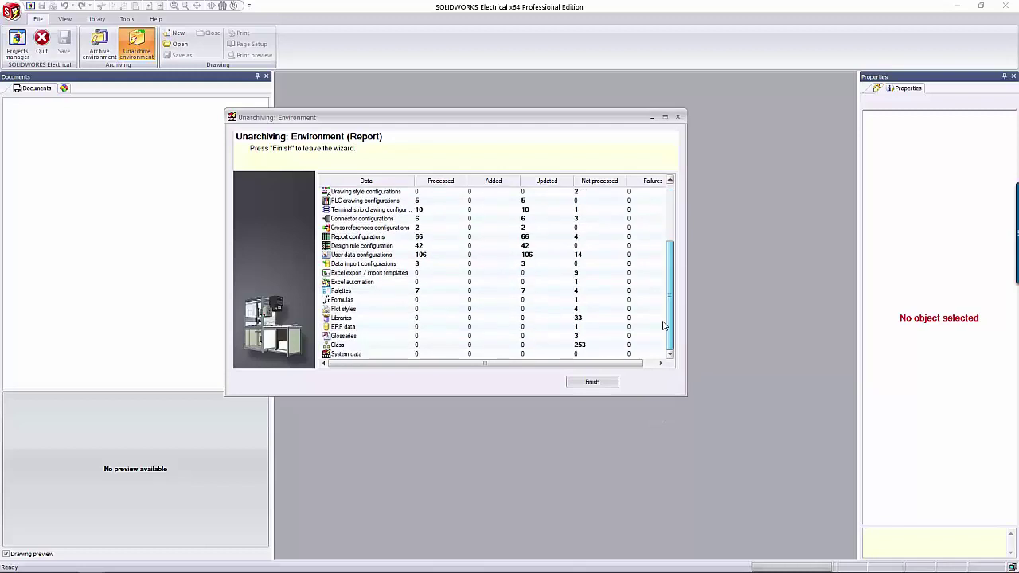
click(602, 385)
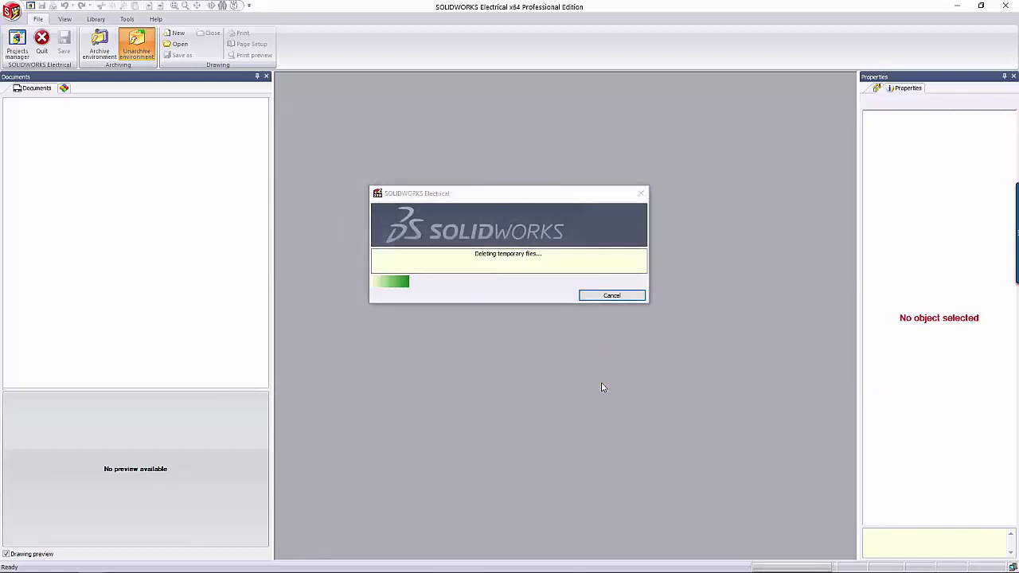